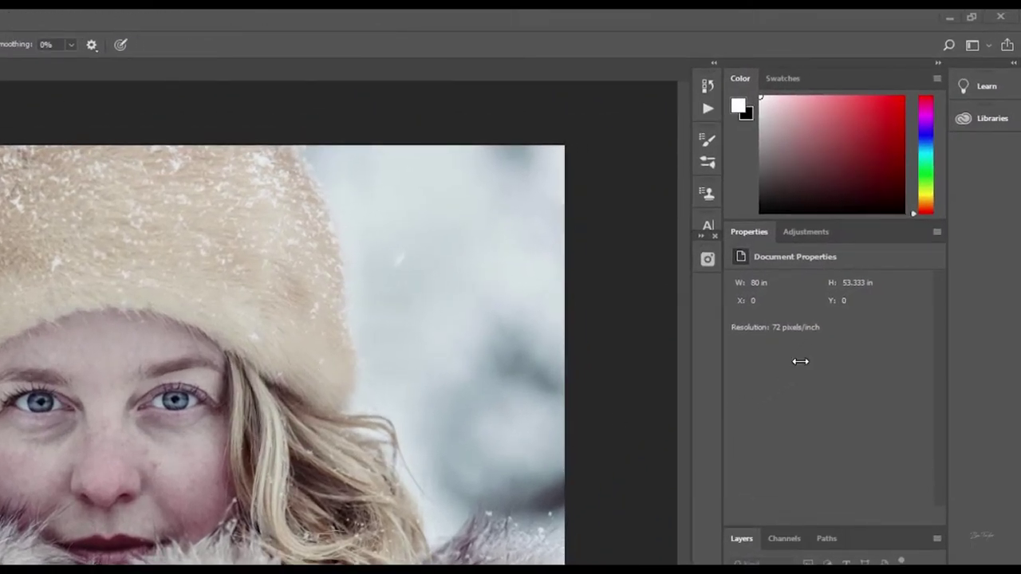
Step: Add a Curves adjustment layer above the Background layer
left_click(822, 238)
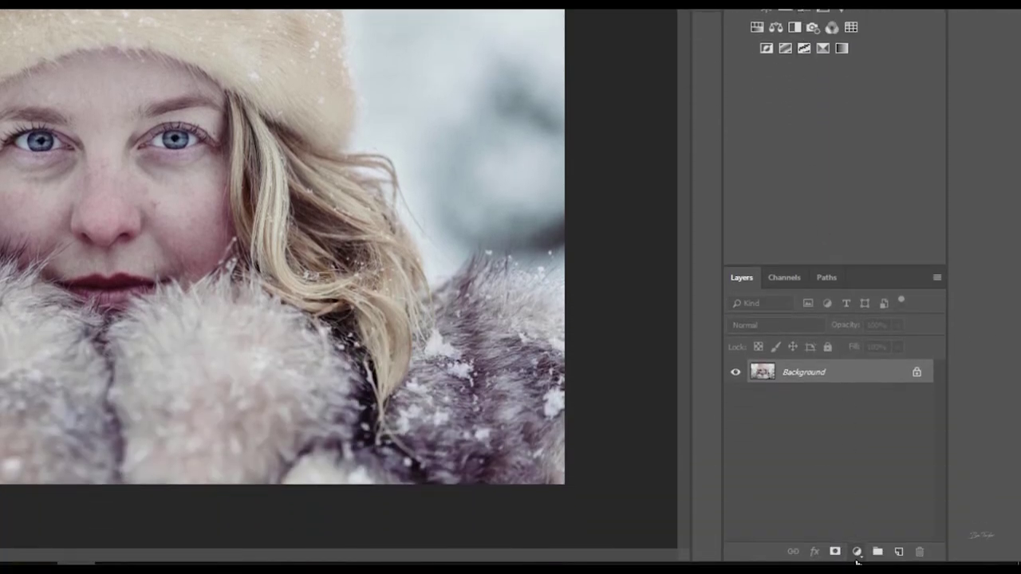
left_click(856, 557)
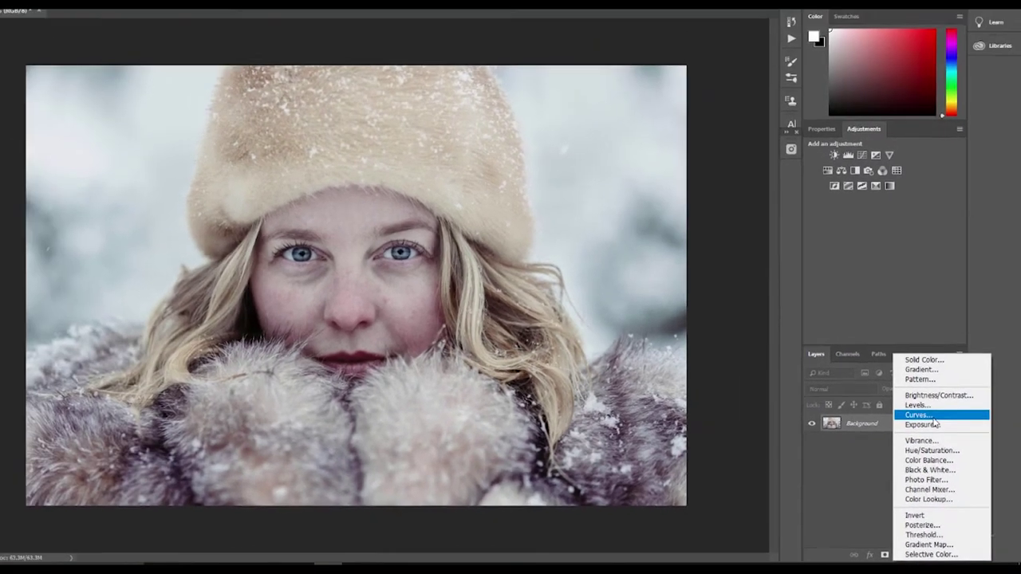
left_click(903, 366)
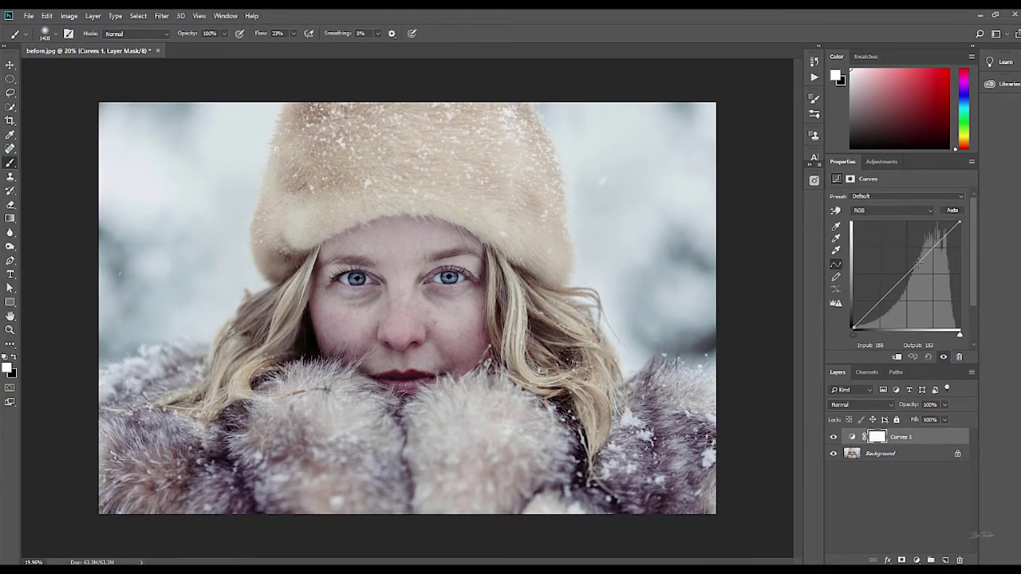
Step: Try raising the middle of the RGB curve to brighten the photo and lowering it to darken the photo
left_click_drag(919, 265, 913, 257)
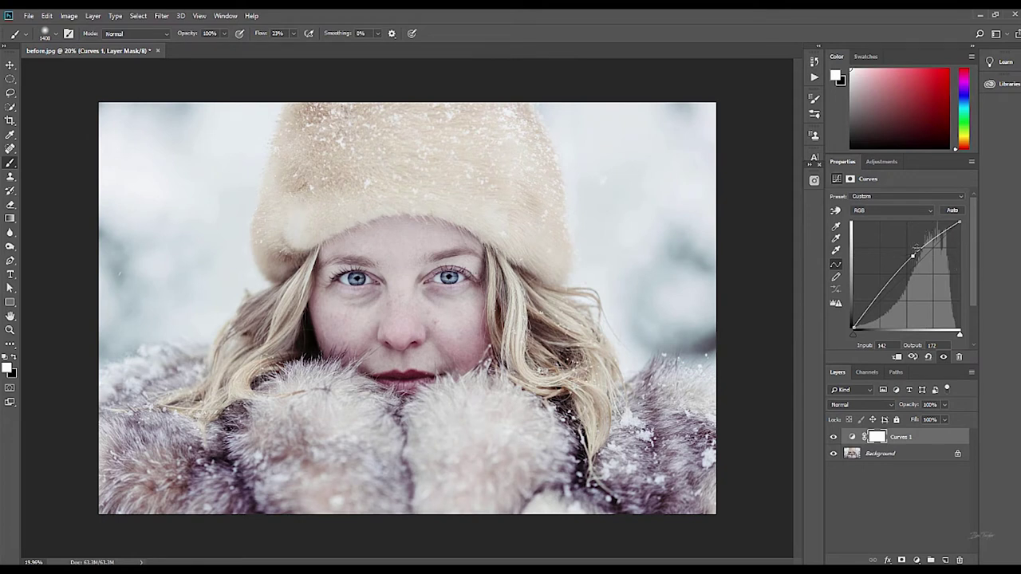
left_click_drag(914, 255, 903, 296)
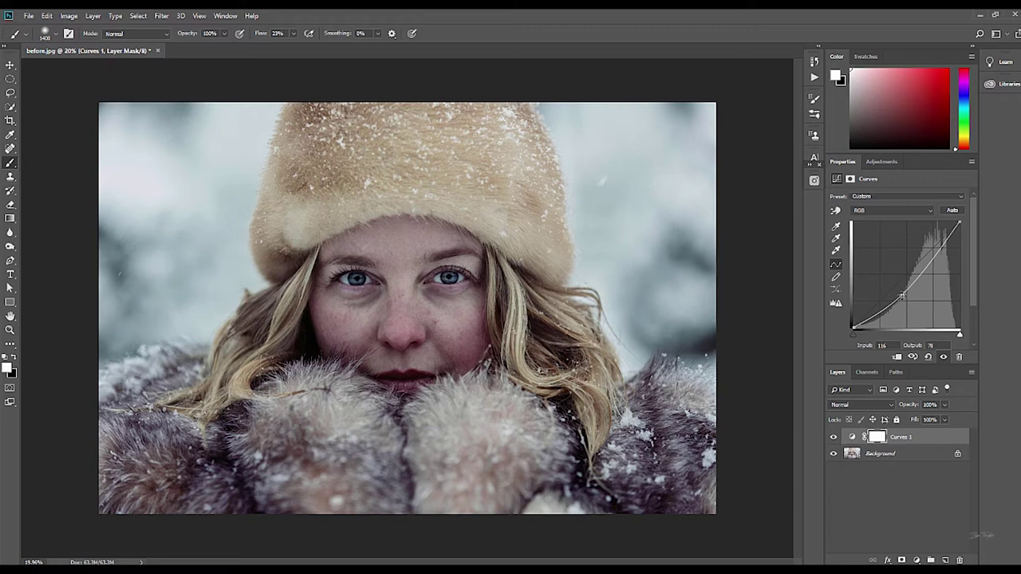
left_click_drag(903, 296, 918, 242)
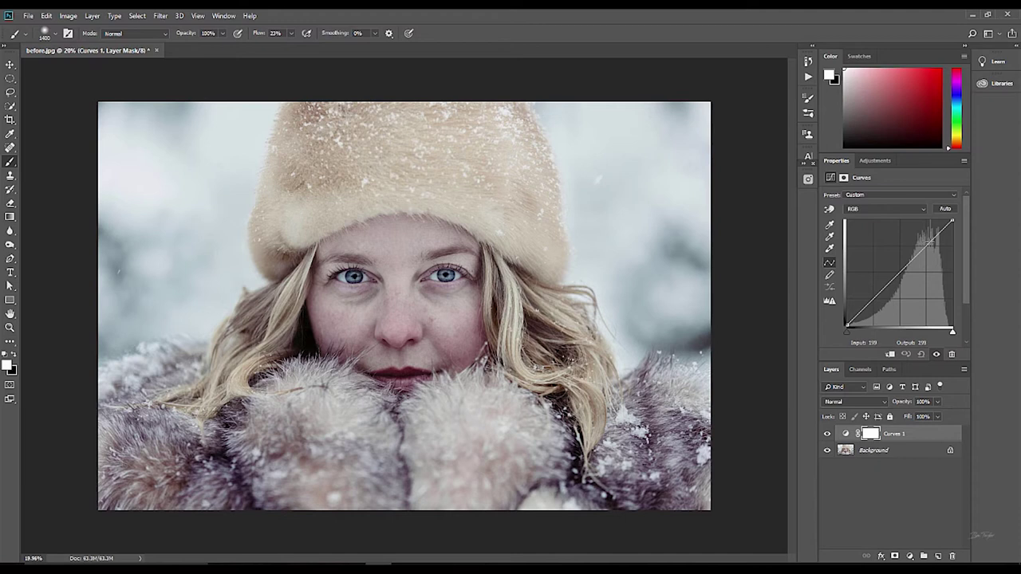
Step: Shape the RGB curve into an S with points at input 195, output 213 and input 51, output 36, and compare before and after
left_click(930, 240)
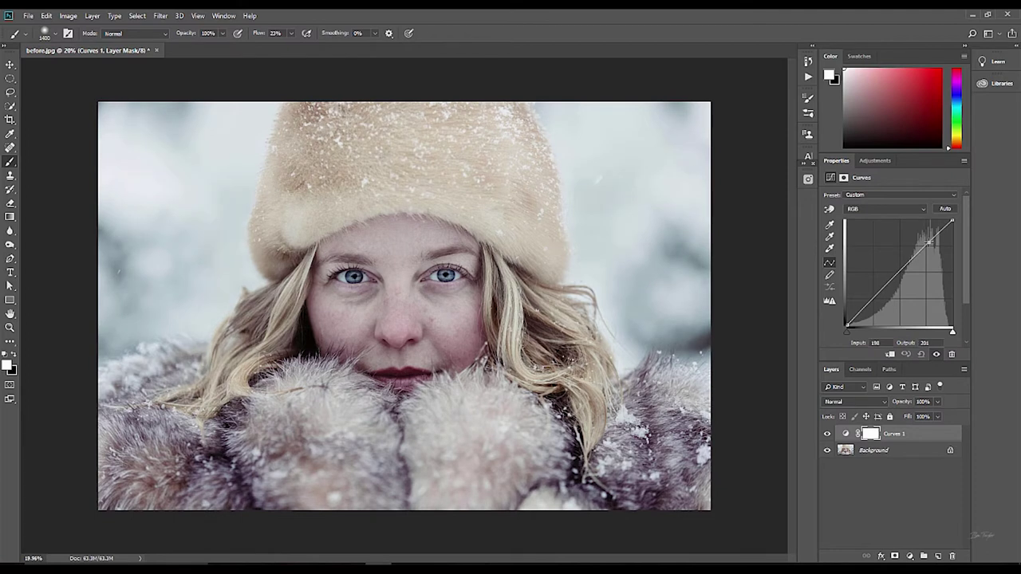
left_click_drag(930, 241, 927, 237)
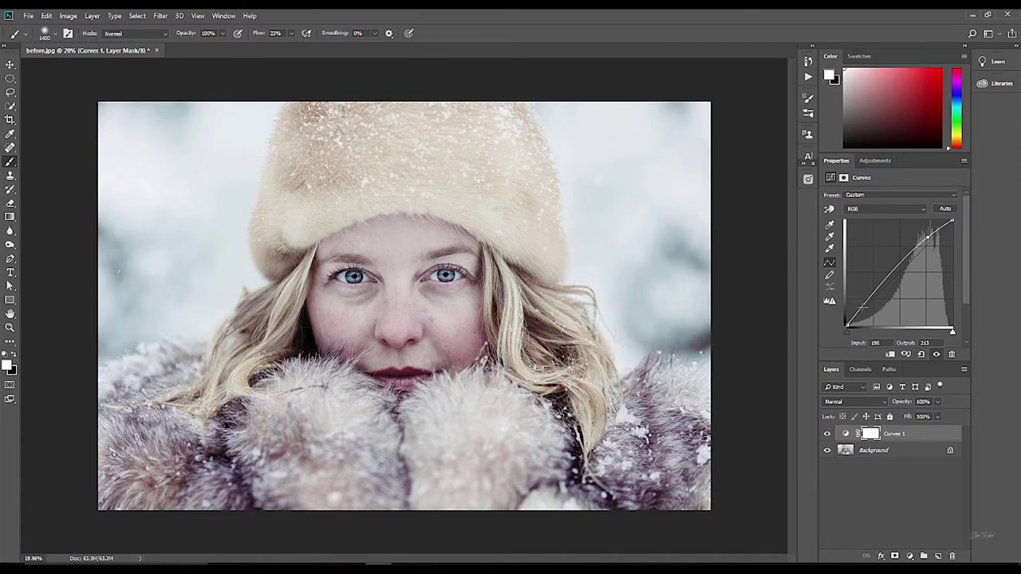
left_click_drag(862, 306, 868, 311)
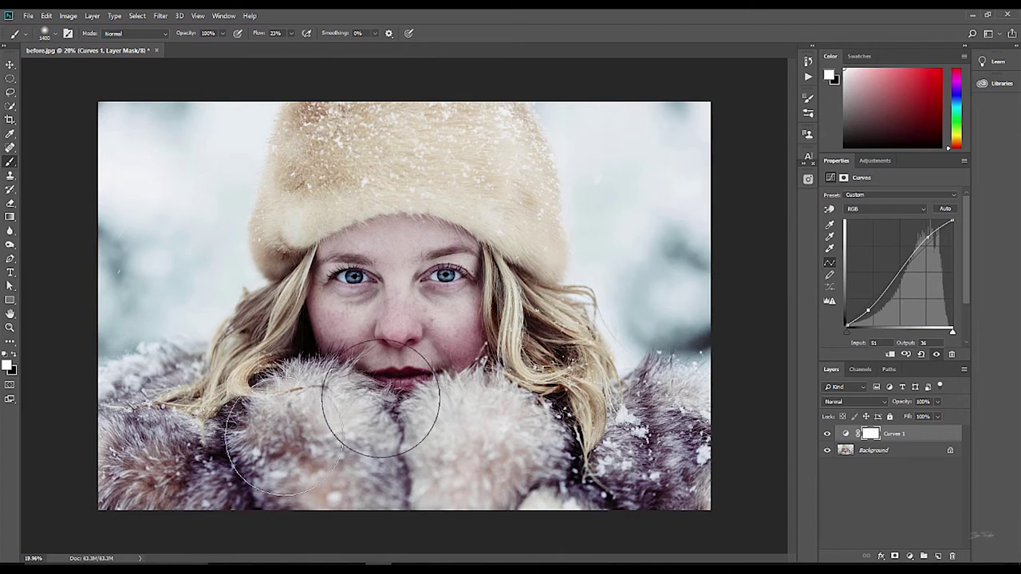
left_click(827, 435)
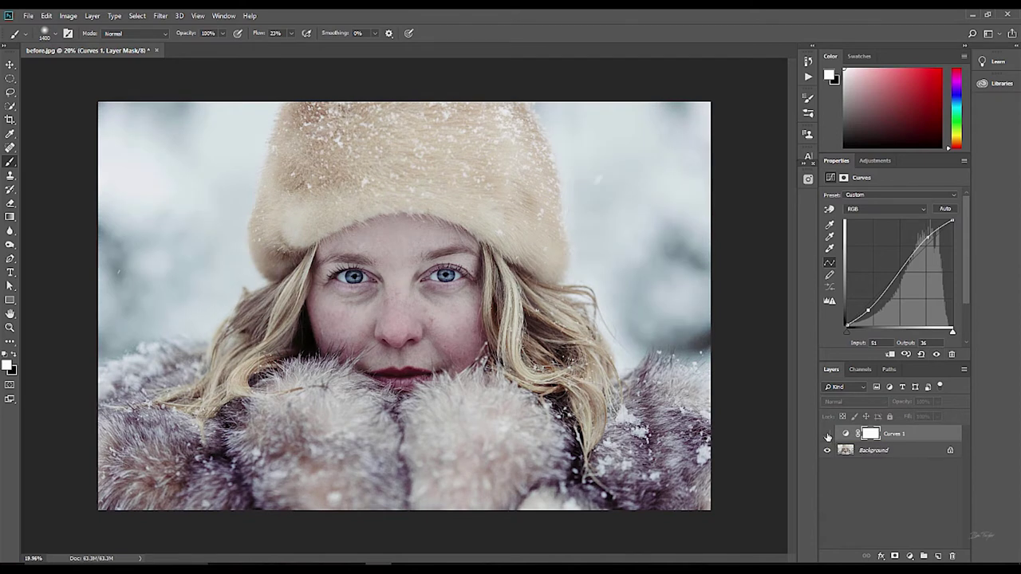
left_click(828, 435)
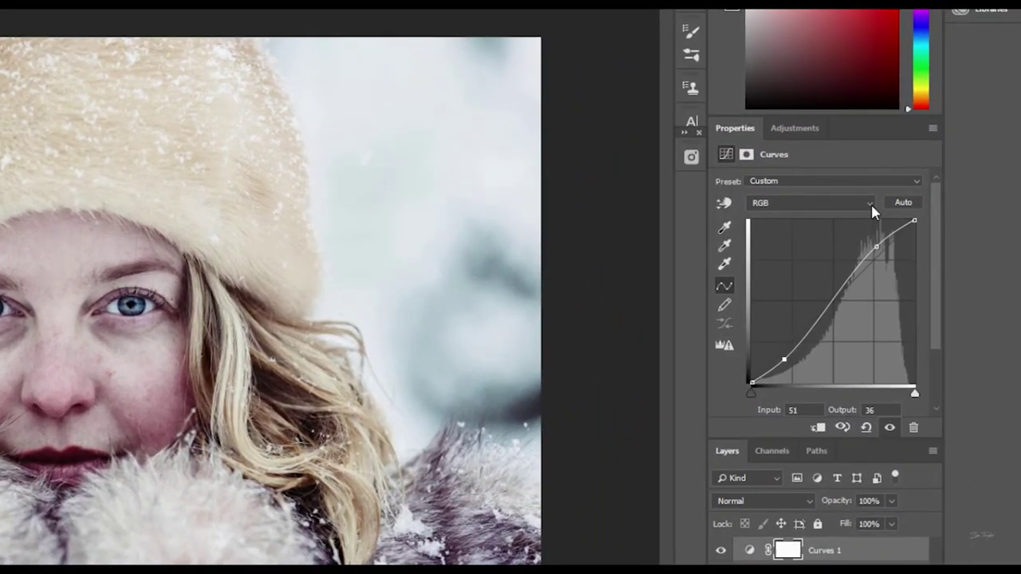
Step: Switch the first Curves layer to its Red channel
left_click(870, 203)
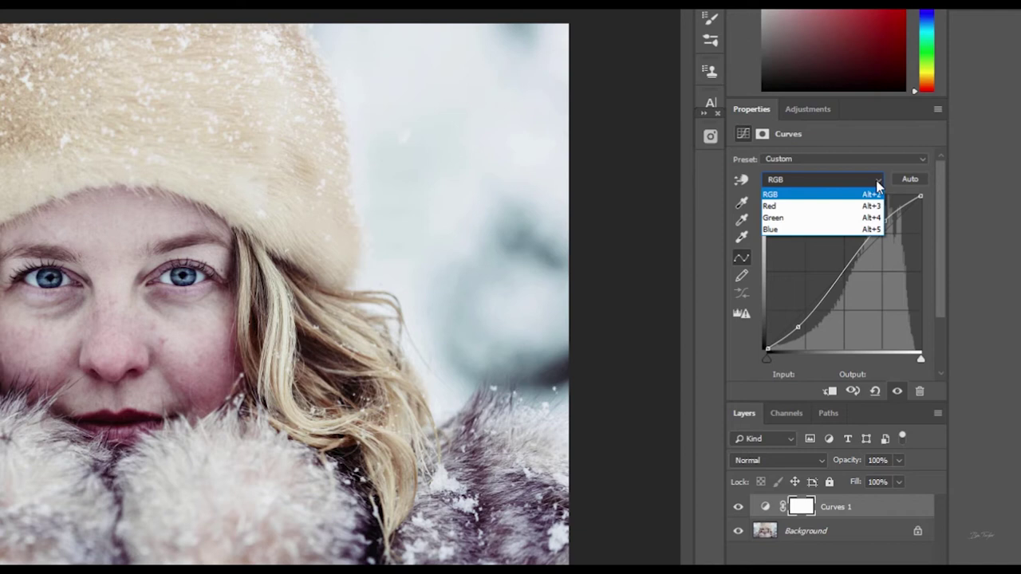
left_click(823, 209)
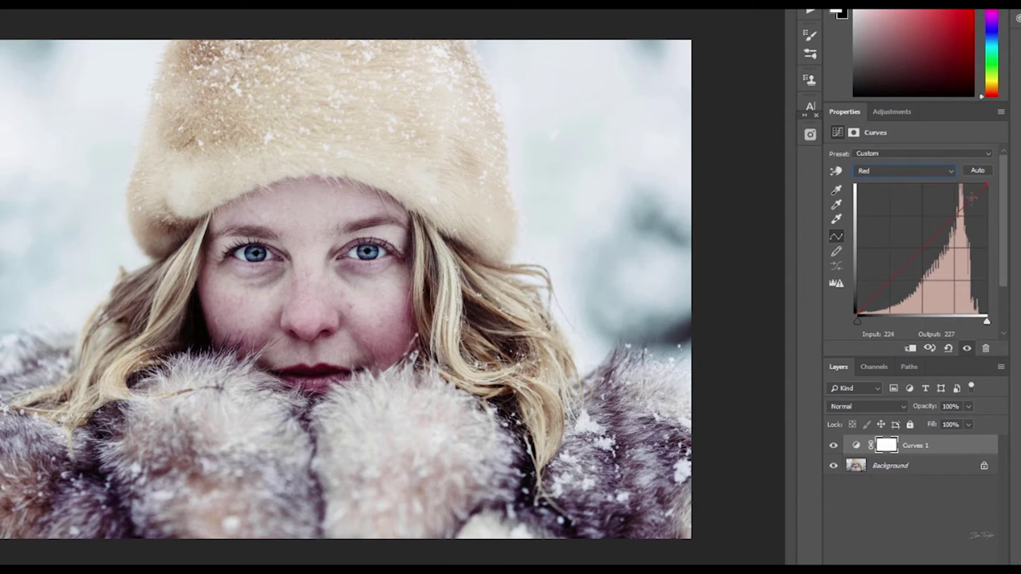
Step: Try raising and lowering the Red curve in its highlights and midtones to test the colour shifts
left_click_drag(970, 199, 970, 193)
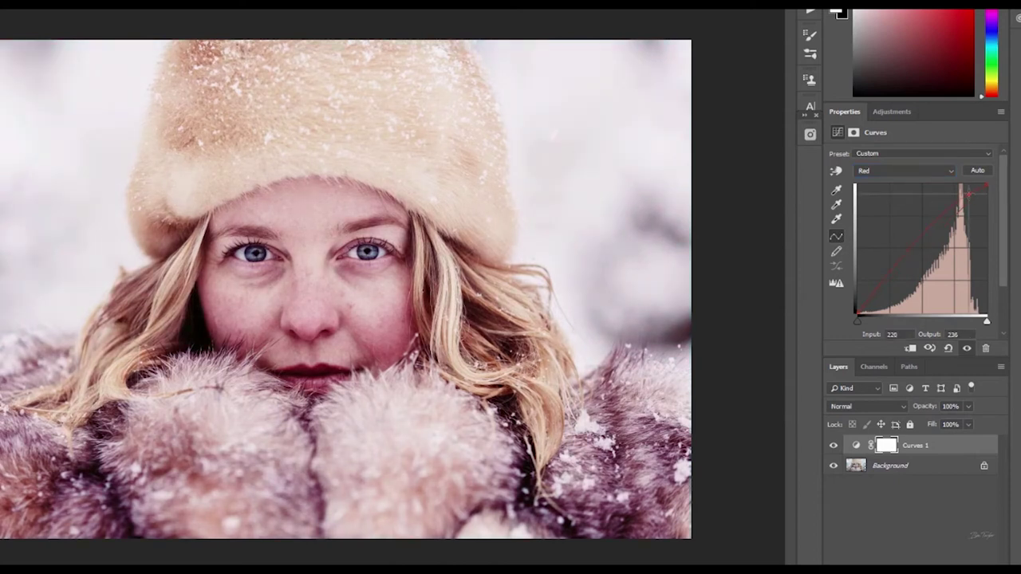
left_click_drag(968, 193, 926, 242)
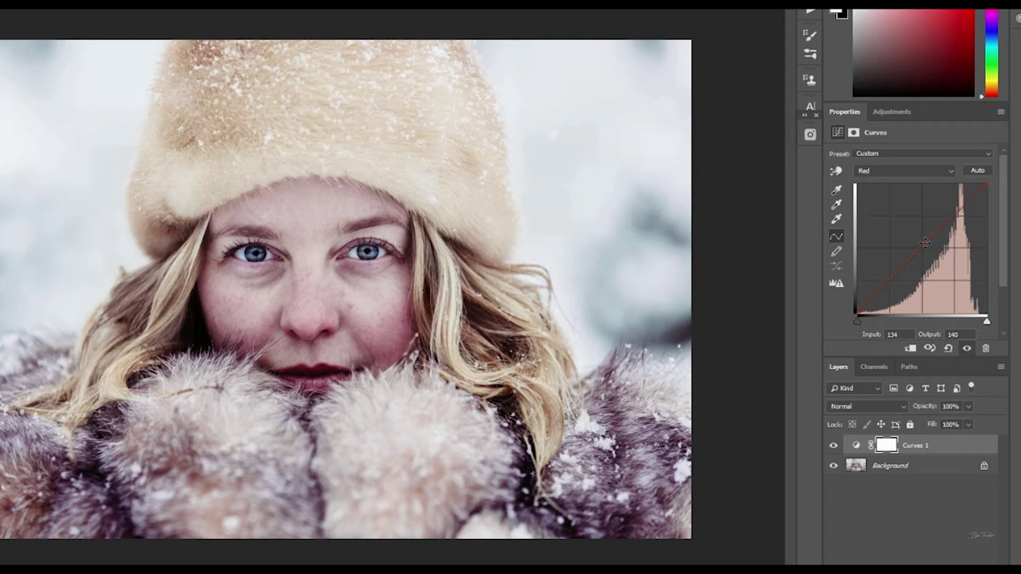
left_click_drag(926, 242, 978, 198)
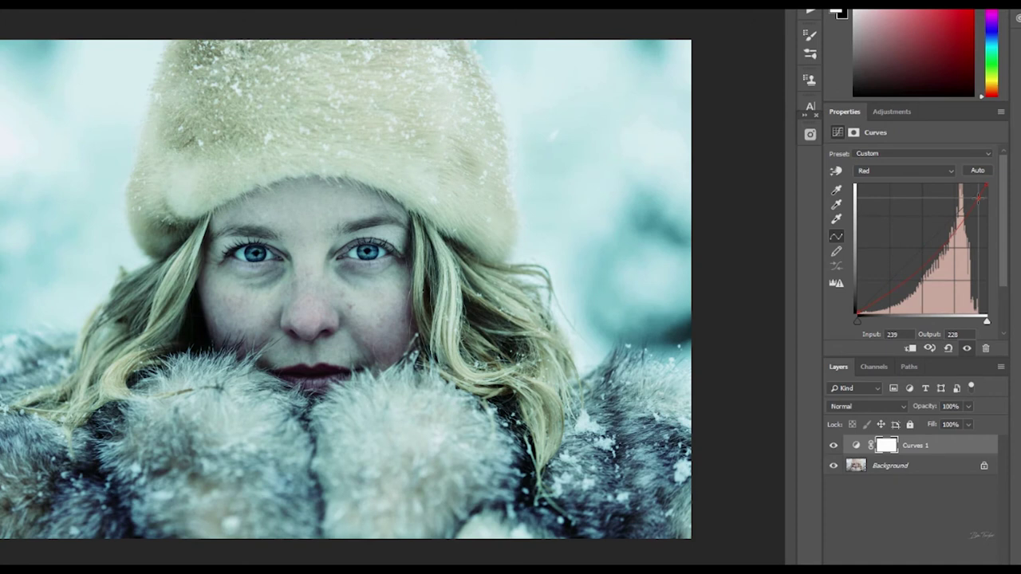
left_click_drag(978, 198, 954, 342)
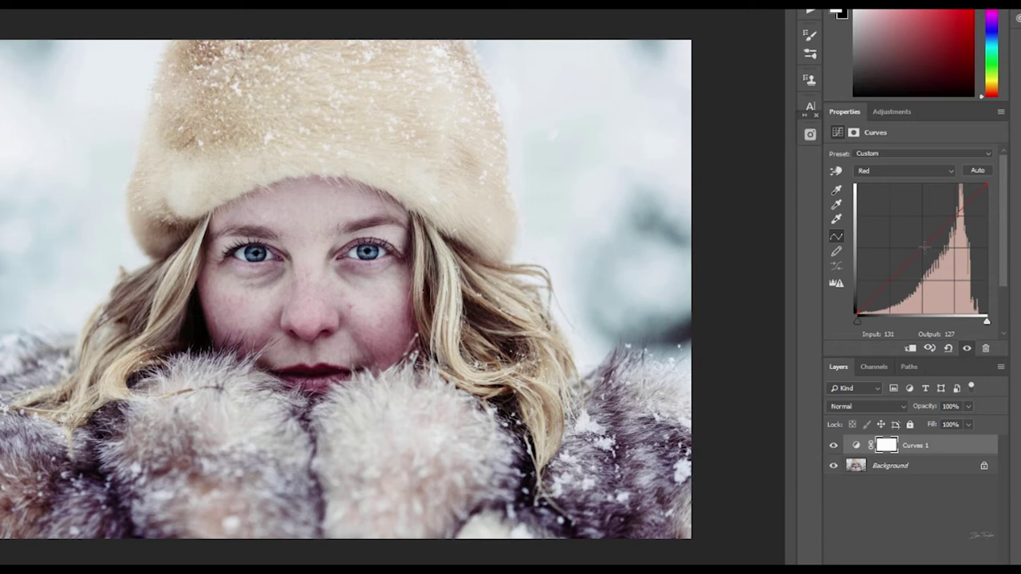
Step: Lower the Red curve to output 119 at input 133 and raise the Blue curve to output 132 at input 124
left_click_drag(925, 249, 926, 252)
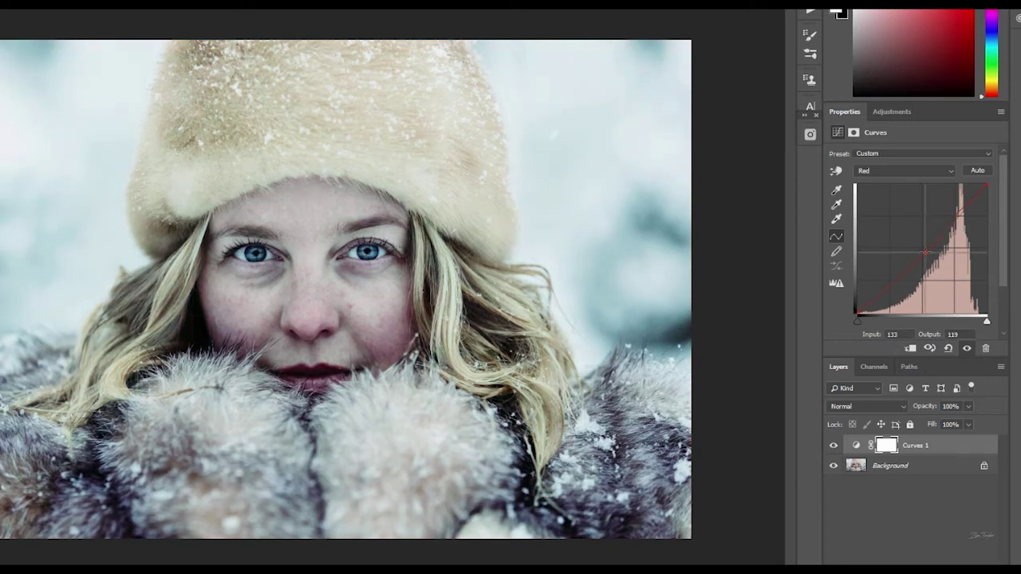
left_click(951, 172)
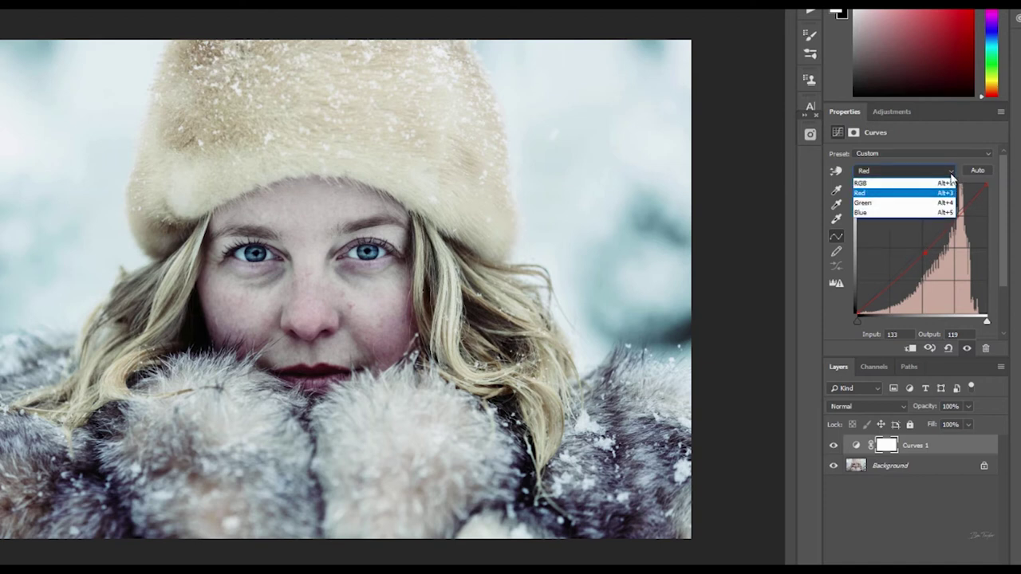
left_click(909, 211)
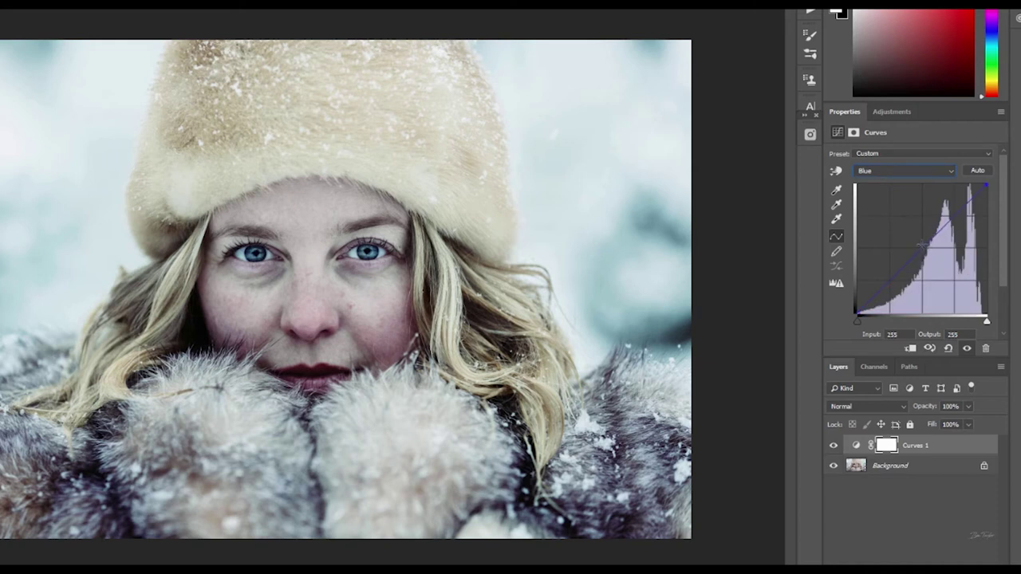
left_click(921, 245)
left_click_drag(922, 245, 920, 246)
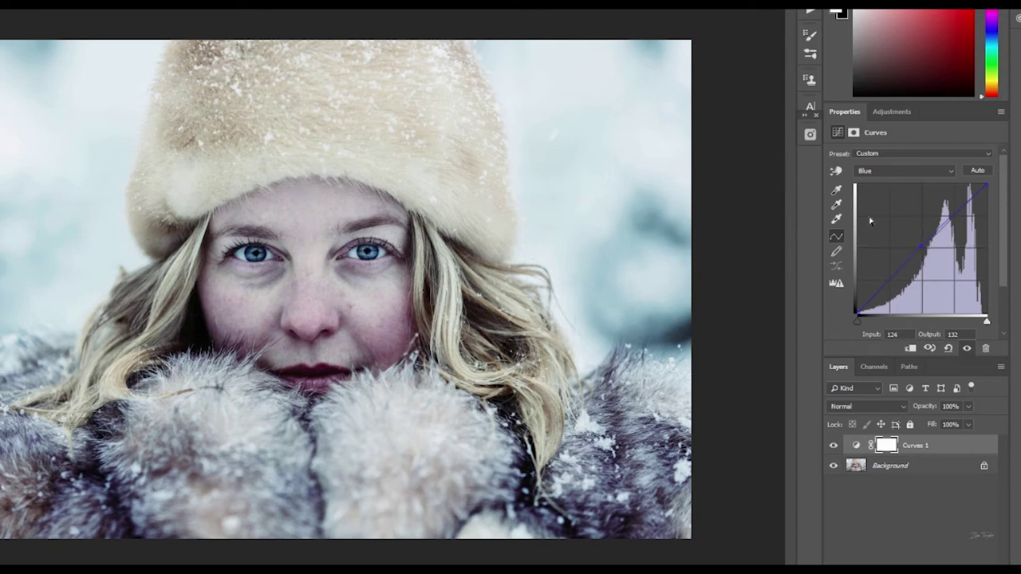
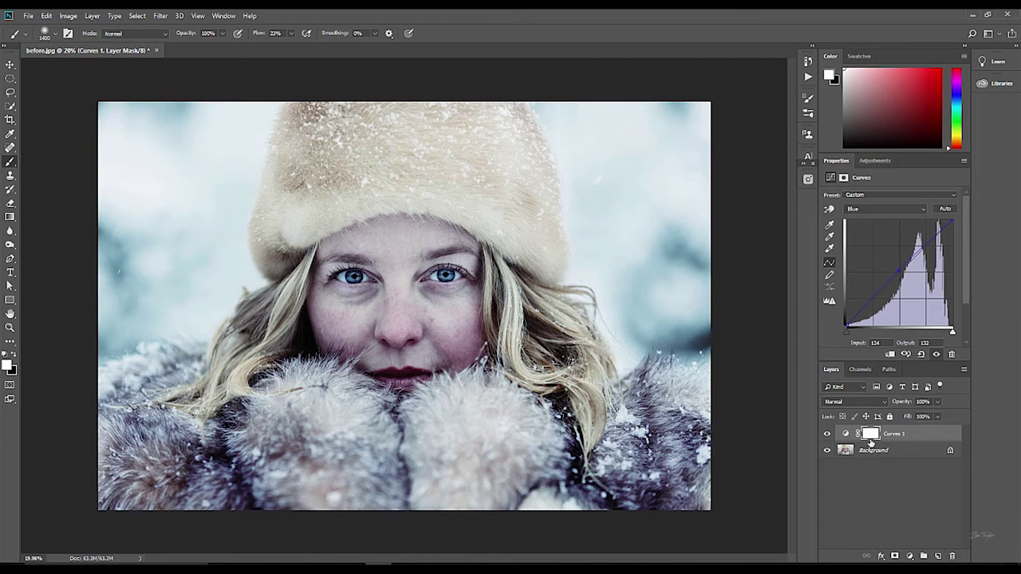
Step: Add a second Curves layer and raise its Red curve to output 162 at input 144
left_click(877, 161)
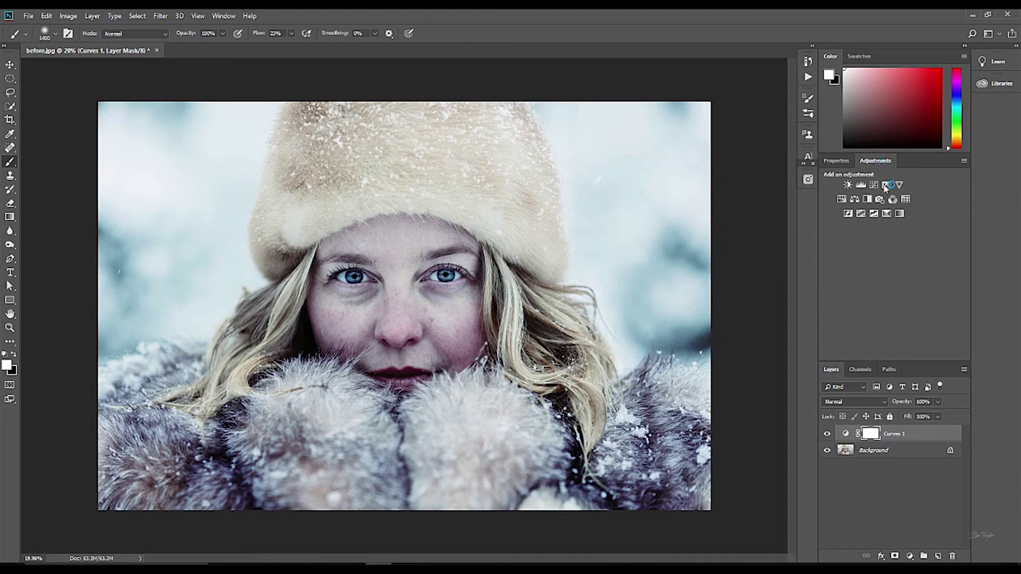
left_click(875, 185)
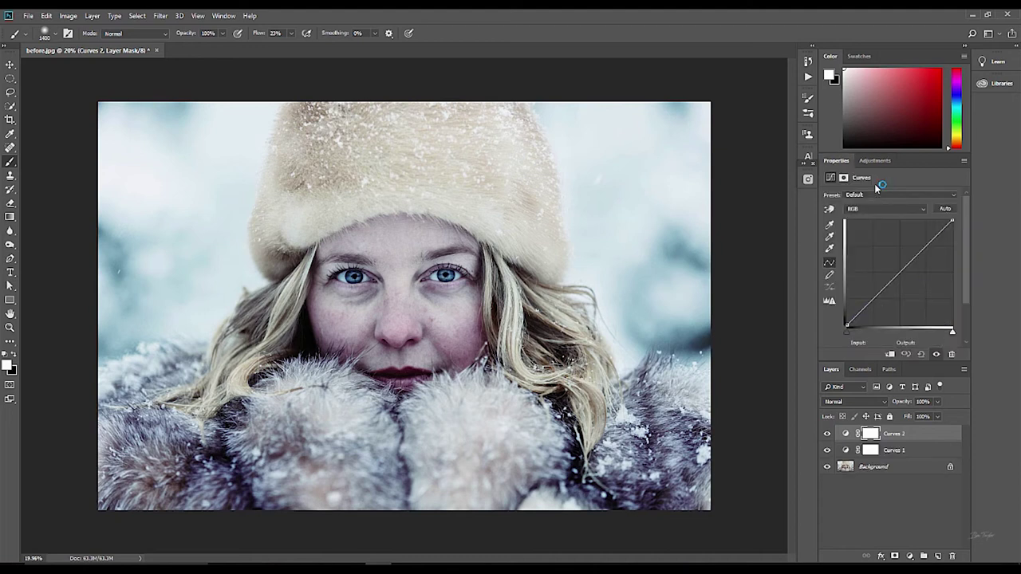
left_click(924, 210)
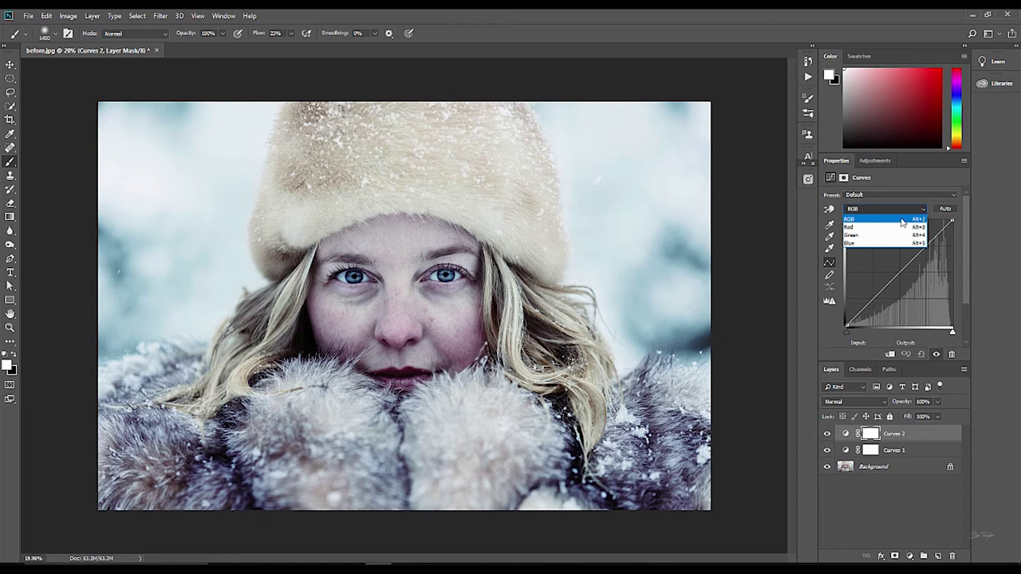
left_click(866, 229)
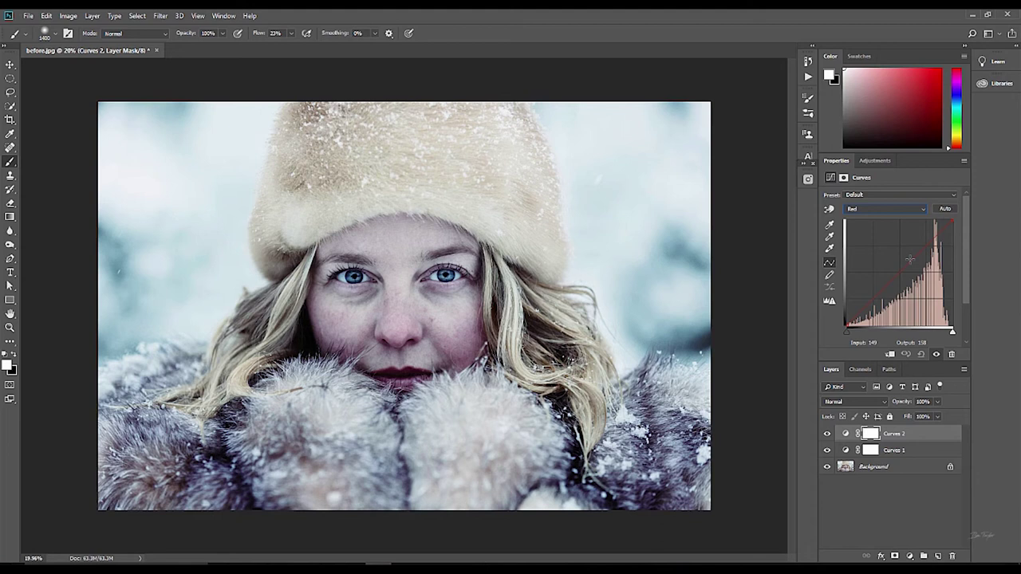
left_click_drag(911, 259, 908, 257)
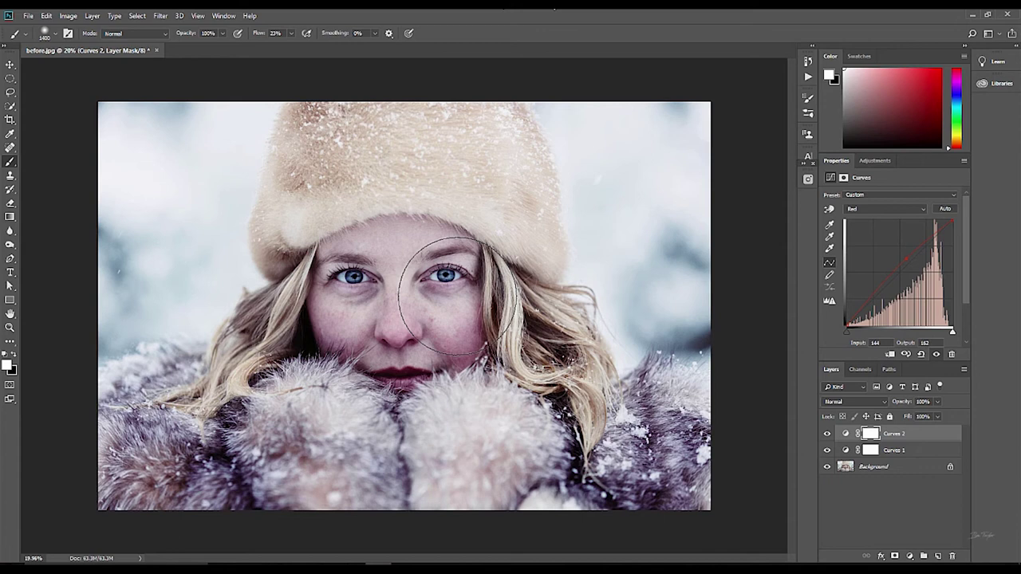
Step: Invert the second Curves layer's mask to black and paint white over the woman's face with a large soft brush
key("ctrl+i")
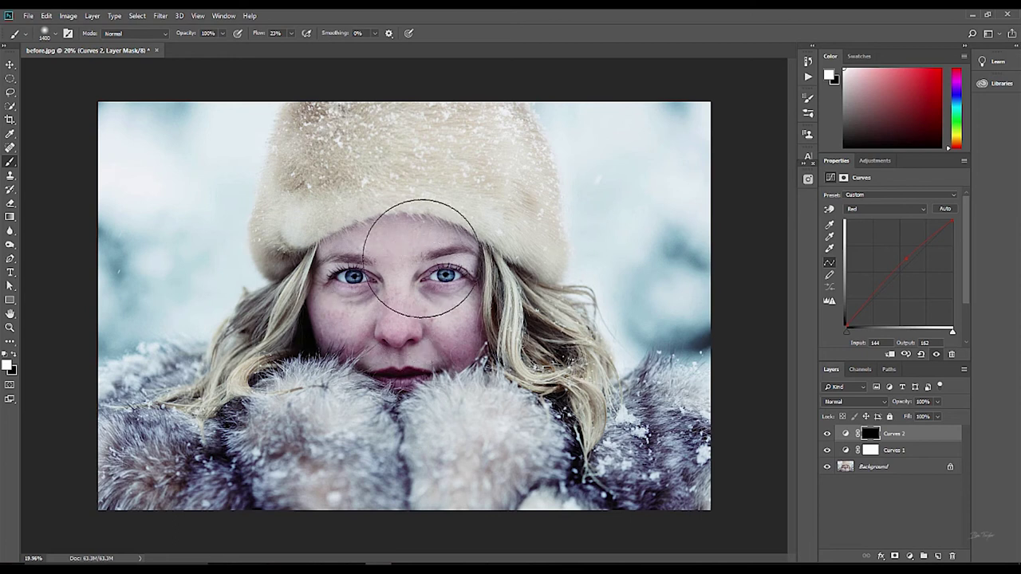
mouse_move(371, 311)
left_mouse_down()
mouse_move(399, 316)
mouse_move(355, 291)
mouse_move(407, 311)
left_mouse_up()
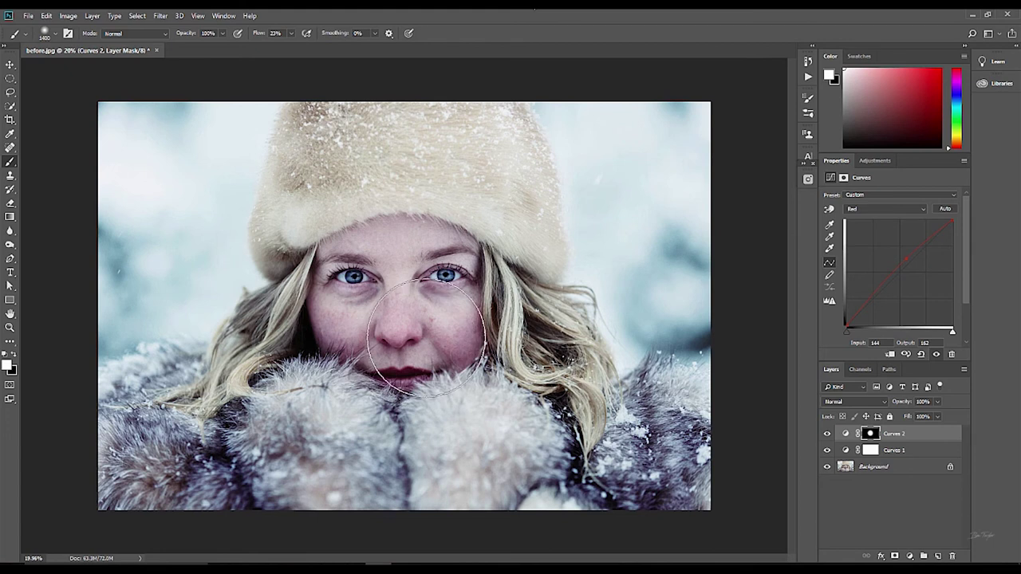
Step: Add a third Curves layer with the RGB curve raised to output 135 at input 122 and its mask inverted to black
left_click(875, 162)
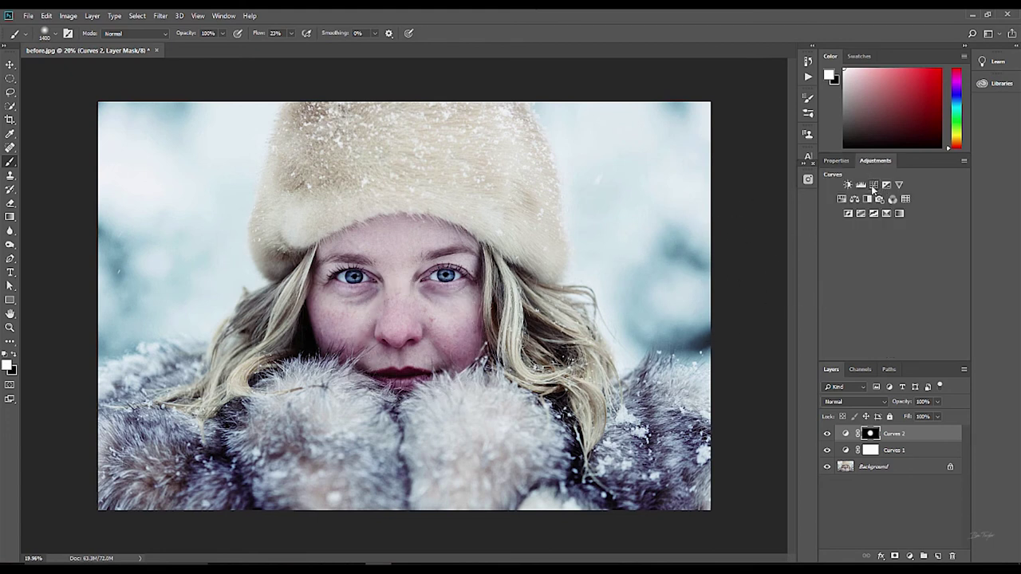
left_click(874, 185)
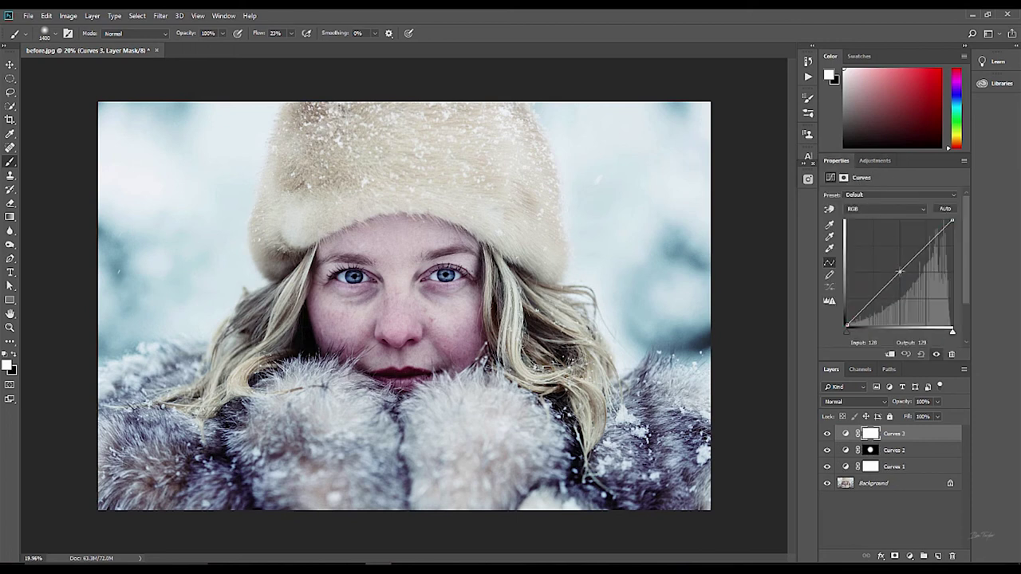
left_click_drag(900, 272, 897, 269)
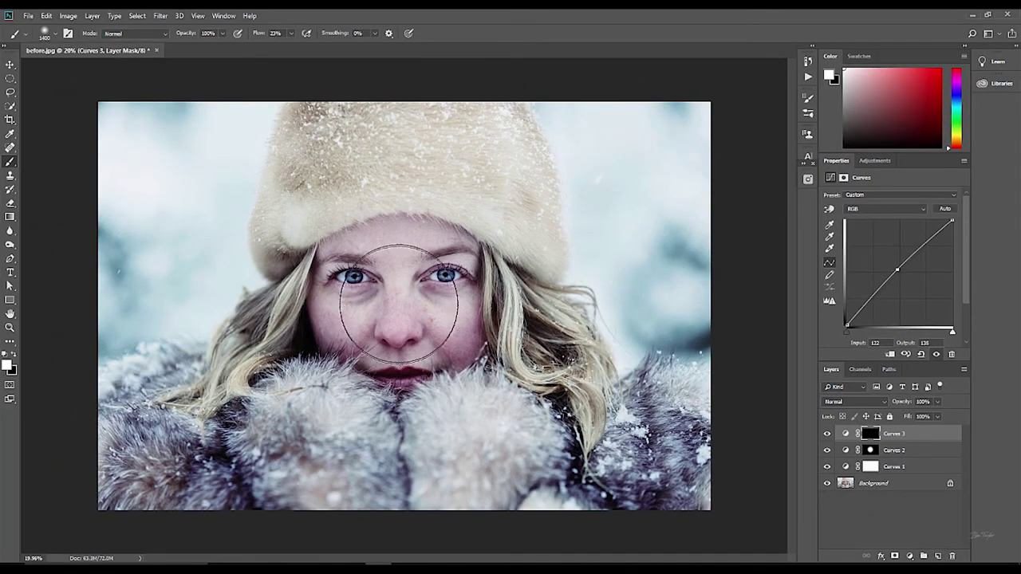
Step: Paint white on the third Curves layer's mask over the face, the hat and the fur coat
mouse_move(391, 327)
left_mouse_down()
mouse_move(407, 296)
mouse_move(402, 310)
mouse_move(351, 319)
left_mouse_up()
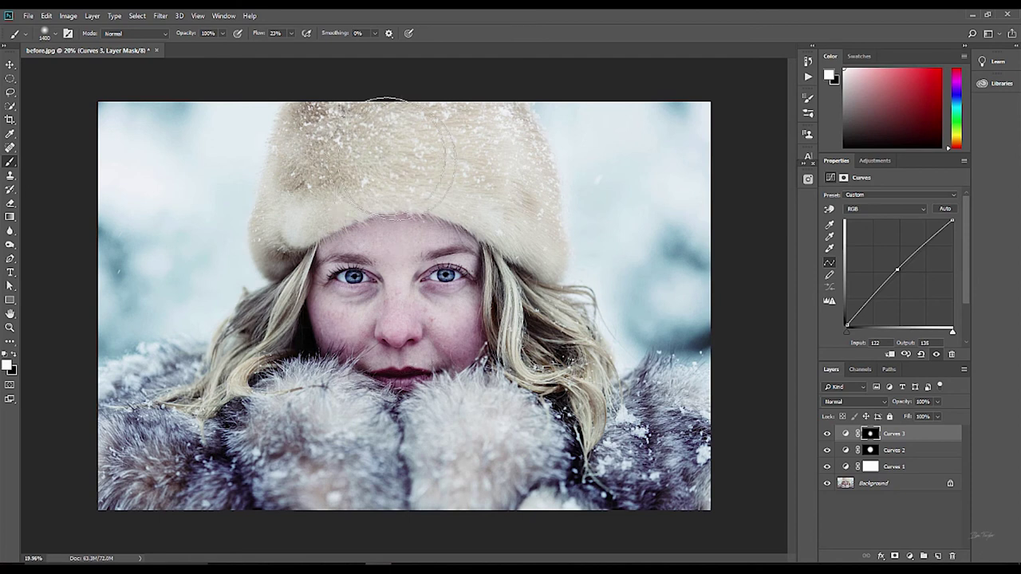
mouse_move(351, 196)
left_mouse_down()
mouse_move(390, 198)
mouse_move(335, 187)
mouse_move(477, 190)
mouse_move(381, 194)
left_mouse_up()
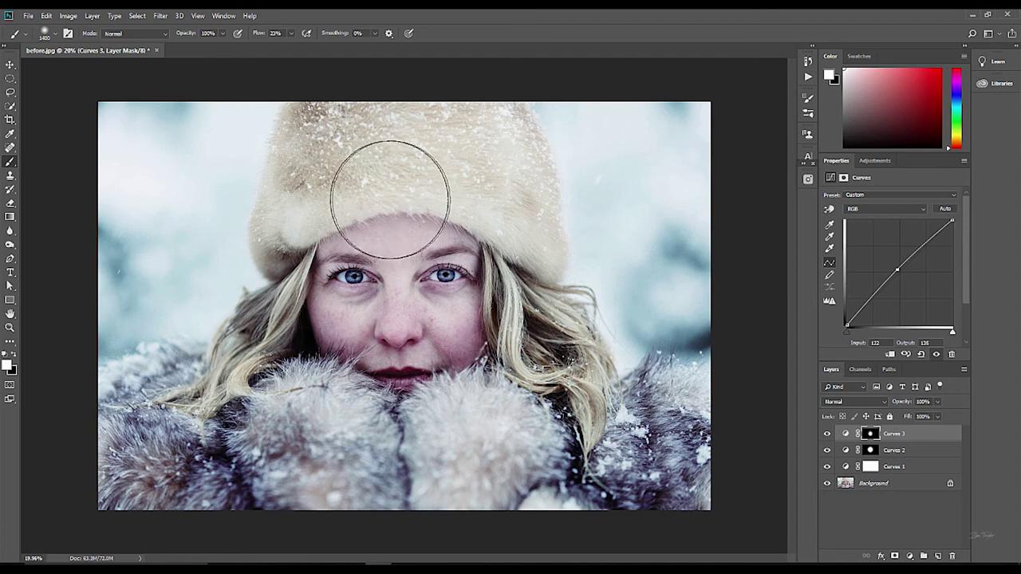
mouse_move(305, 422)
left_mouse_down()
mouse_move(407, 413)
mouse_move(391, 426)
mouse_move(364, 420)
mouse_move(546, 396)
mouse_move(312, 426)
mouse_move(408, 429)
mouse_move(476, 396)
mouse_move(539, 328)
mouse_move(379, 427)
mouse_move(236, 388)
mouse_move(269, 352)
mouse_move(456, 404)
mouse_move(533, 274)
mouse_move(544, 356)
mouse_move(508, 384)
mouse_move(244, 372)
mouse_move(276, 384)
mouse_move(486, 328)
mouse_move(510, 380)
mouse_move(296, 372)
mouse_move(370, 410)
mouse_move(509, 288)
mouse_move(479, 418)
mouse_move(277, 316)
mouse_move(295, 276)
mouse_move(410, 226)
mouse_move(514, 262)
mouse_move(539, 333)
mouse_move(517, 333)
mouse_move(525, 362)
mouse_move(498, 381)
mouse_move(269, 354)
mouse_move(260, 313)
mouse_move(377, 335)
left_mouse_up()
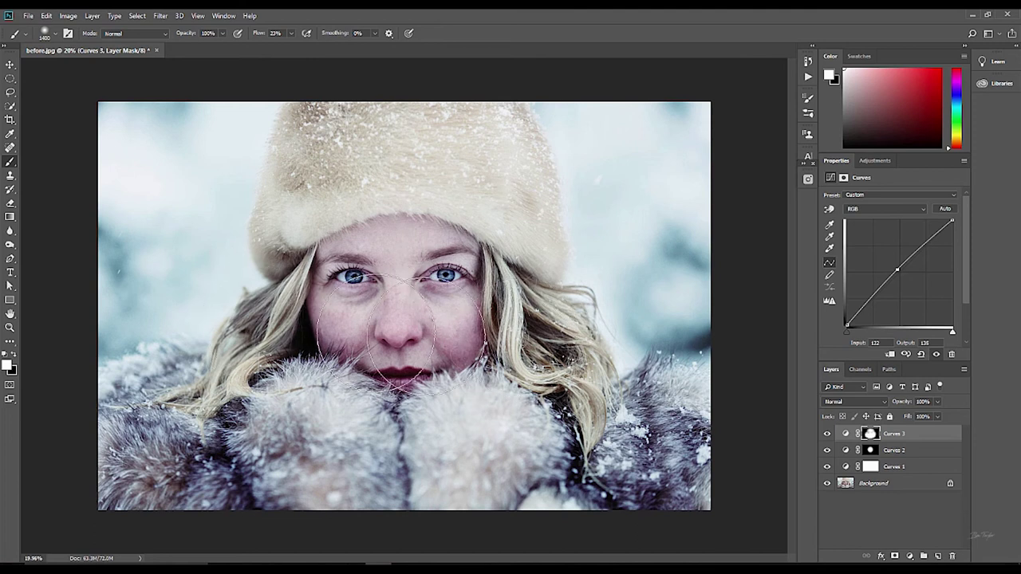
Step: Add a fourth Curves layer and lower its RGB curve to output 110 at input 153
left_click(876, 160)
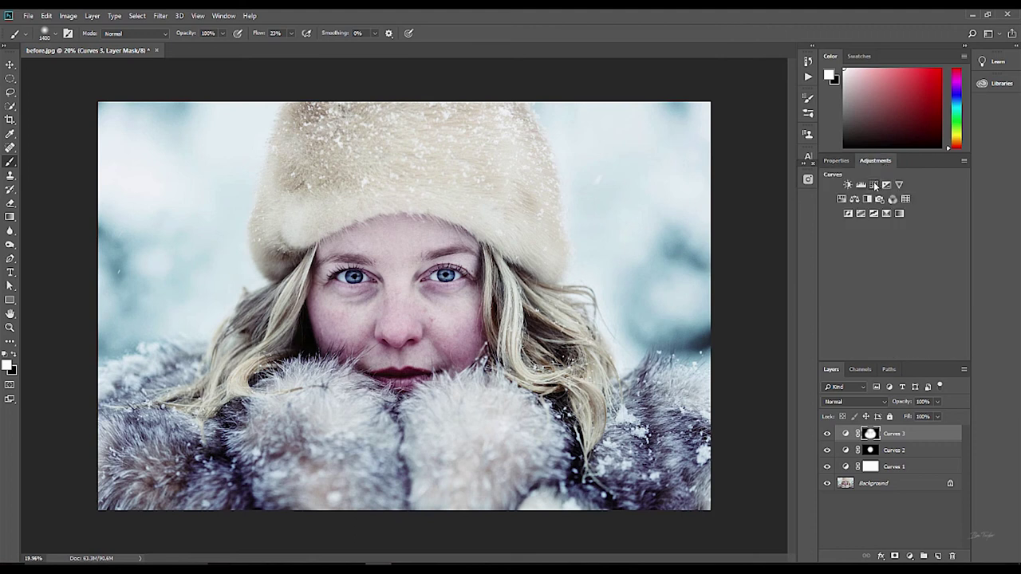
left_click(874, 185)
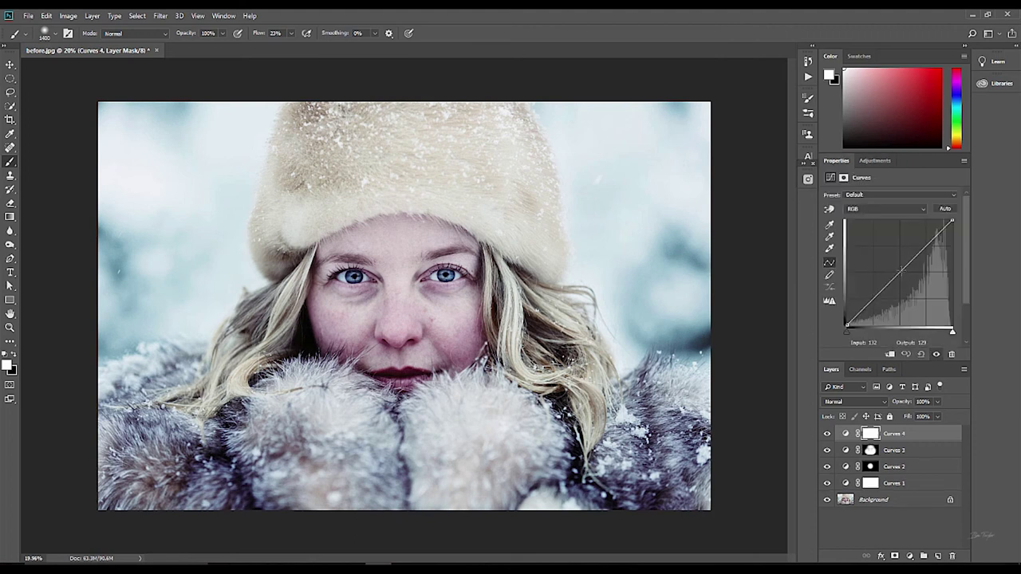
left_click_drag(898, 273, 907, 282)
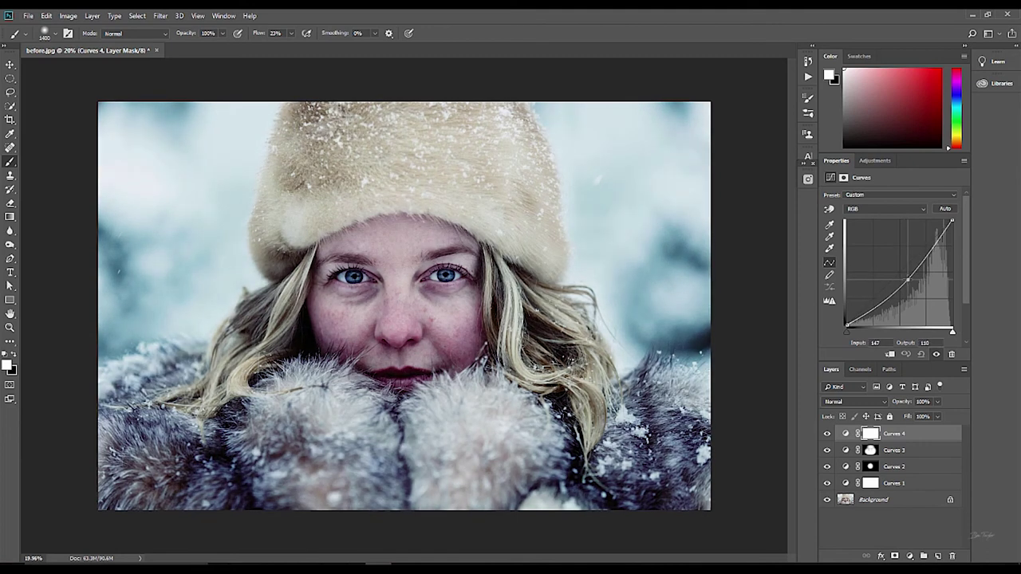
left_click_drag(908, 280, 910, 279)
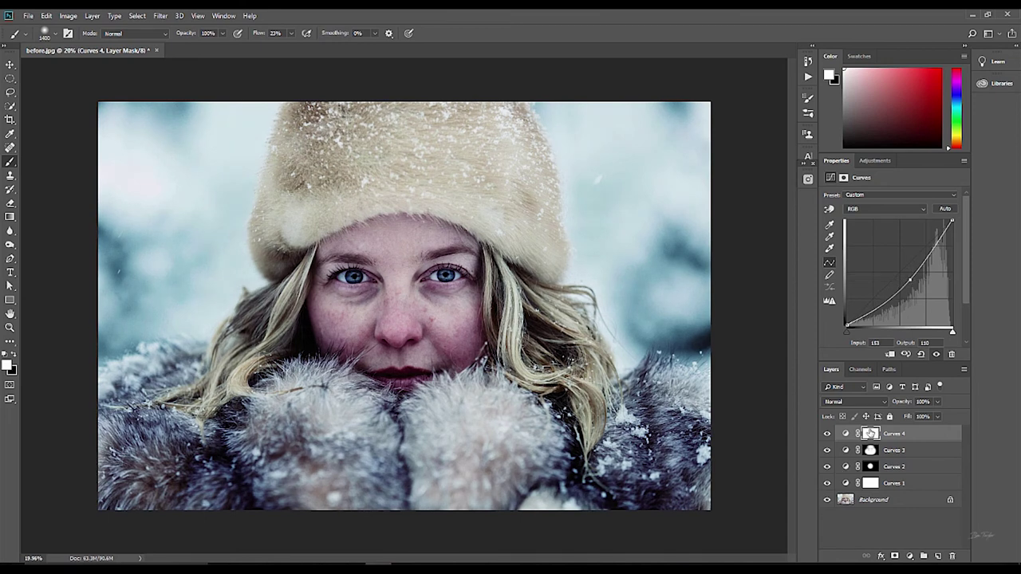
Step: Invert the fourth Curves layer's mask to black and paint white around the photo's outer edges to darken them as a vignette
key("ctrl+i")
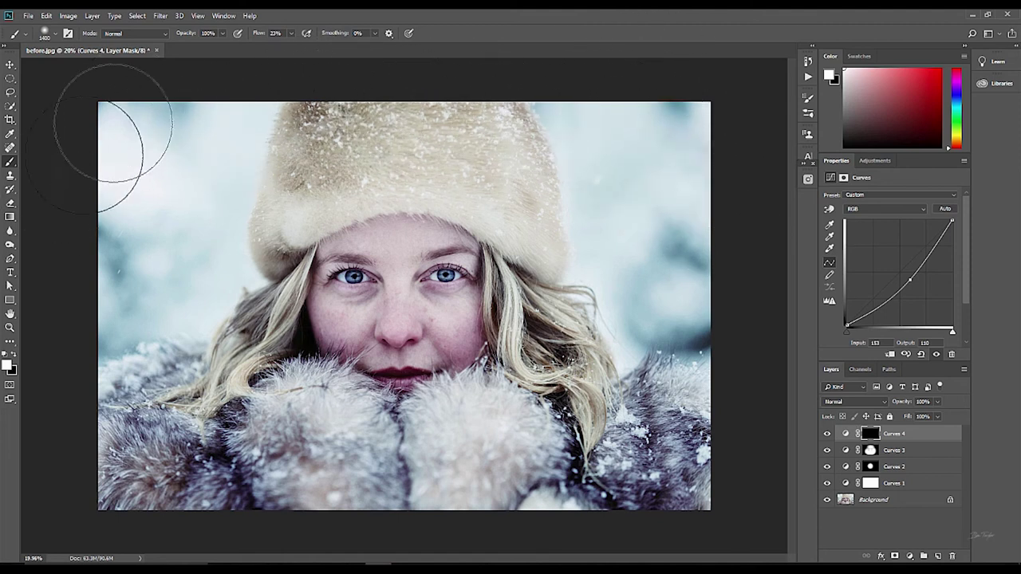
mouse_move(130, 498)
left_mouse_down()
mouse_move(663, 500)
mouse_move(683, 388)
mouse_move(668, 296)
mouse_move(594, 63)
left_mouse_up()
mouse_move(627, 114)
left_mouse_down()
mouse_move(582, 46)
mouse_move(422, 14)
mouse_move(511, 76)
mouse_move(319, 107)
mouse_move(164, 228)
mouse_move(137, 273)
mouse_move(113, 435)
mouse_move(178, 278)
mouse_move(171, 56)
mouse_move(181, 138)
mouse_move(276, 88)
mouse_move(514, 95)
left_mouse_up()
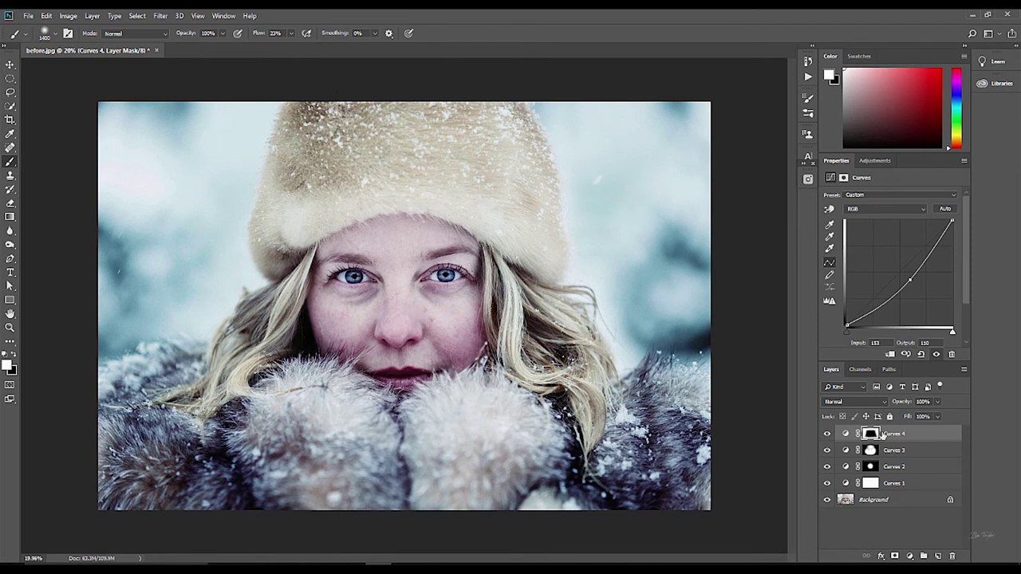
Step: Group the four Curves layers and toggle the group's visibility off and on to compare the grade with the original
left_click(898, 486)
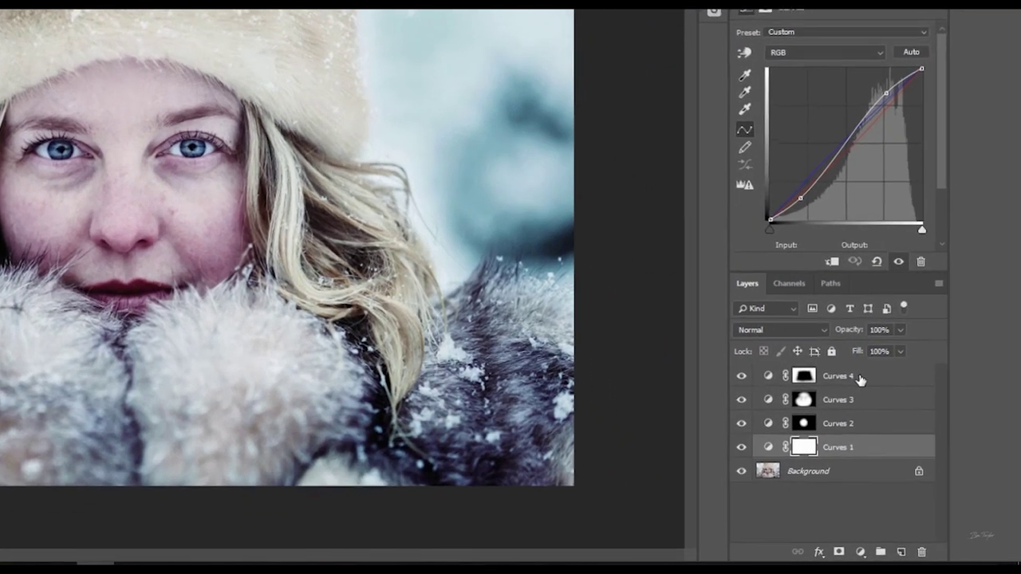
left_click(909, 434, "shift")
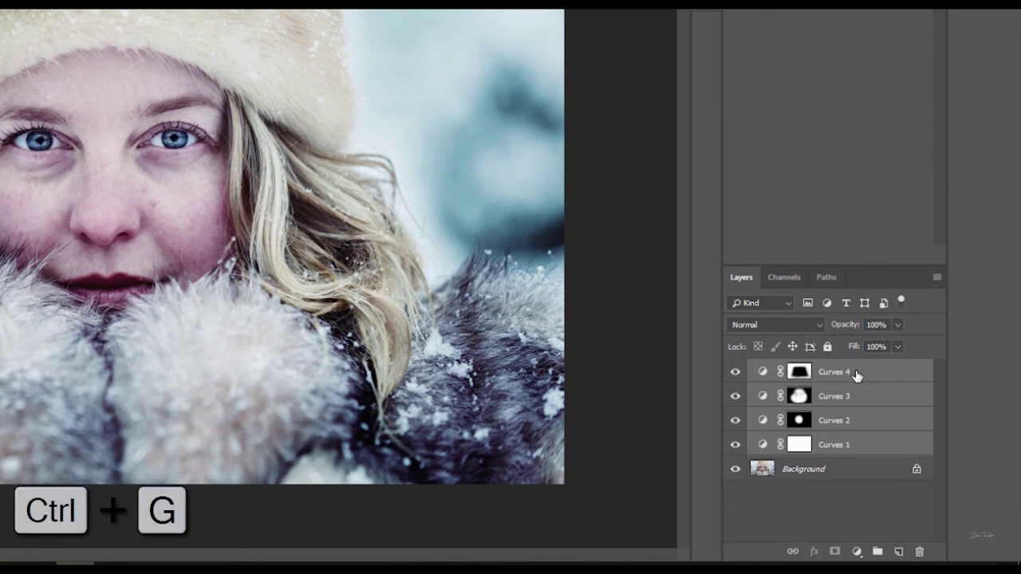
key("ctrl+g")
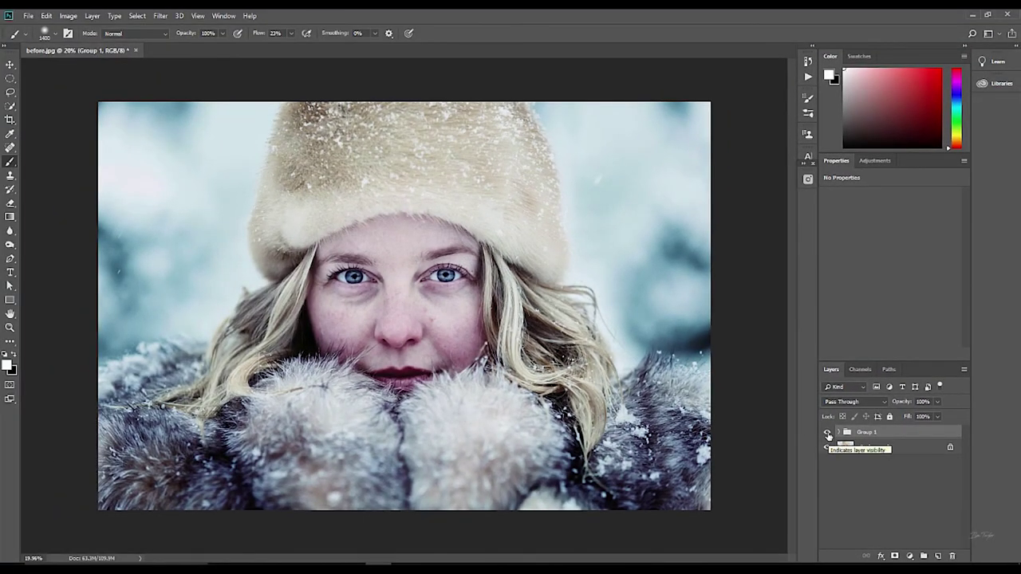
left_click(828, 433)
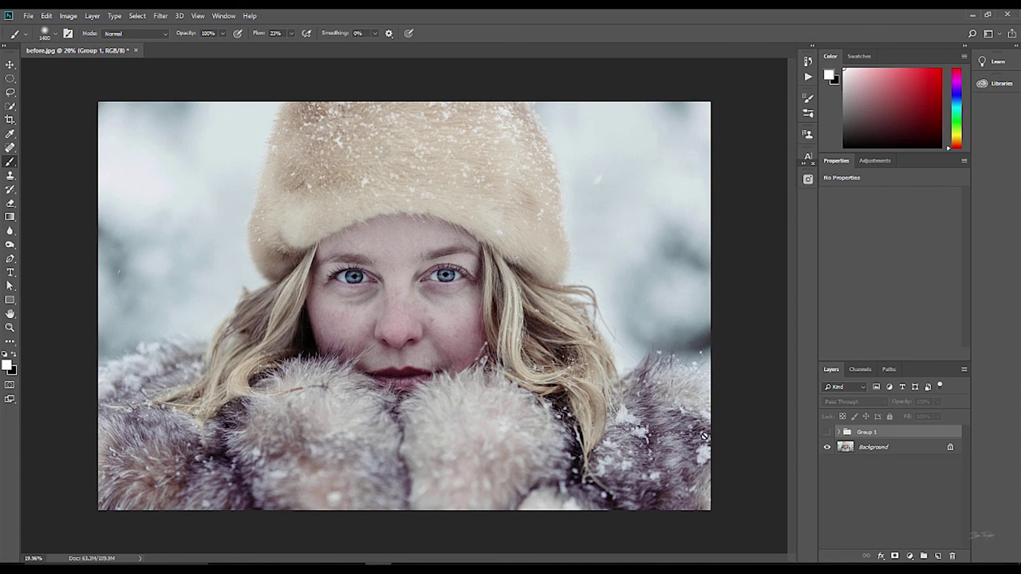
left_click(827, 433)
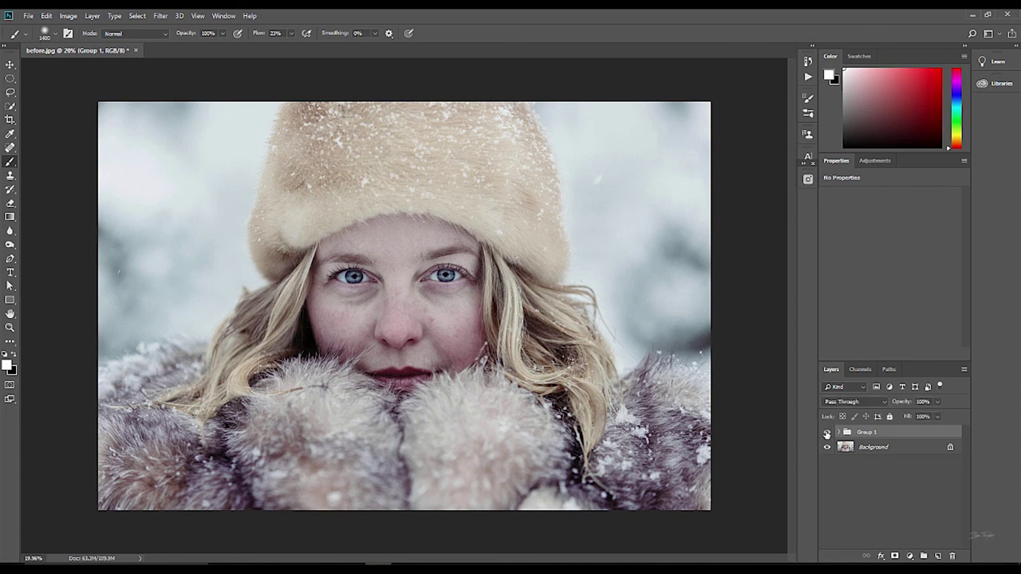